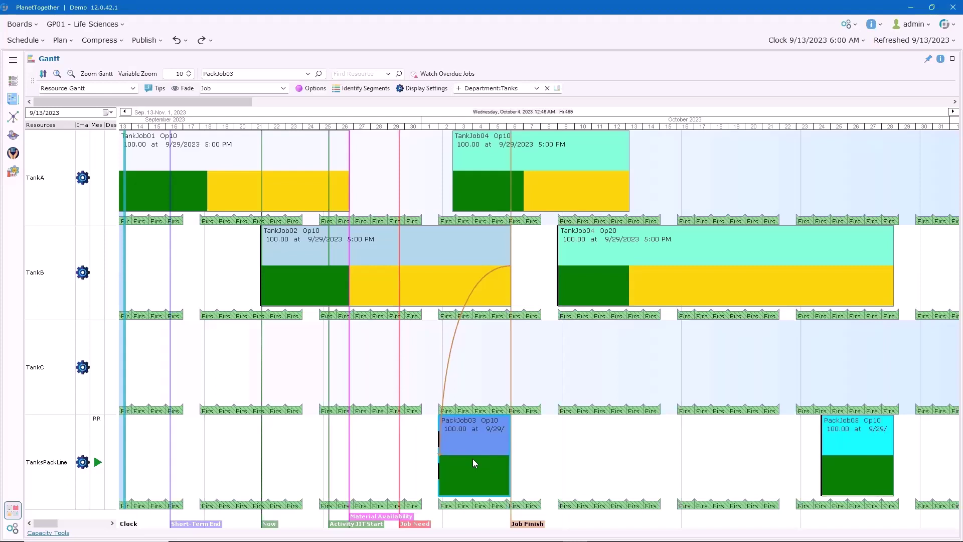
# - Inspect the supply links and date markers of TankJob02, TankJob01, PackJob05 and TankJob04 in the Tanks department Gantt
pyautogui.click(355, 269)
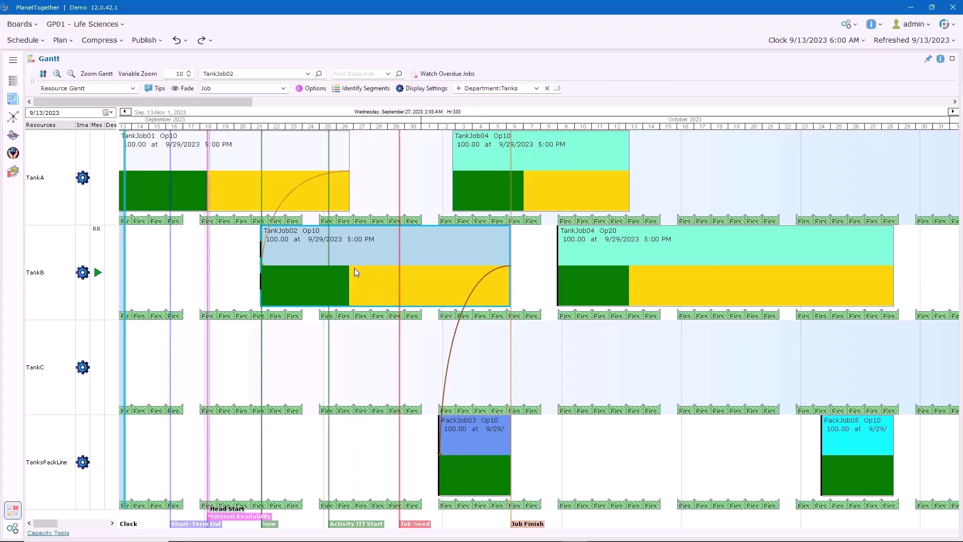
pyautogui.click(263, 162)
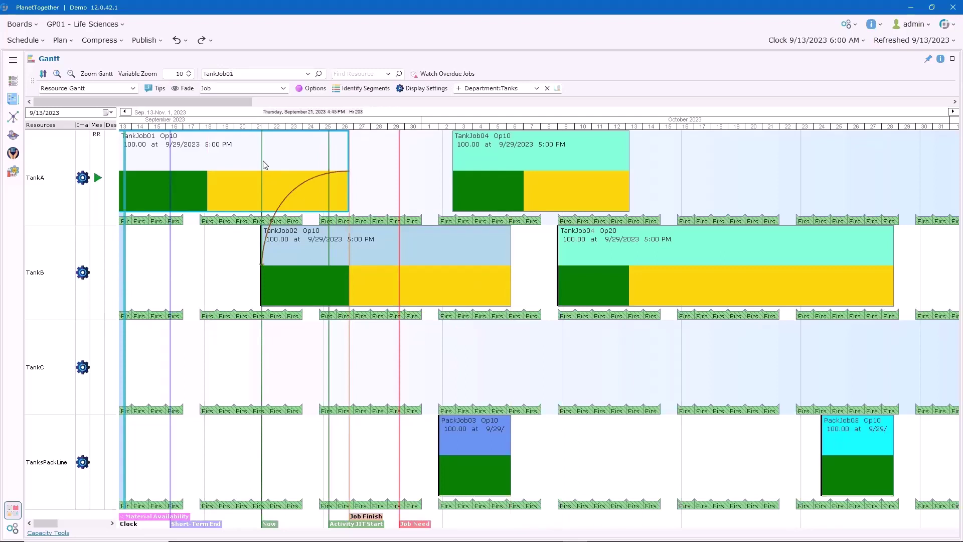
pyautogui.click(317, 248)
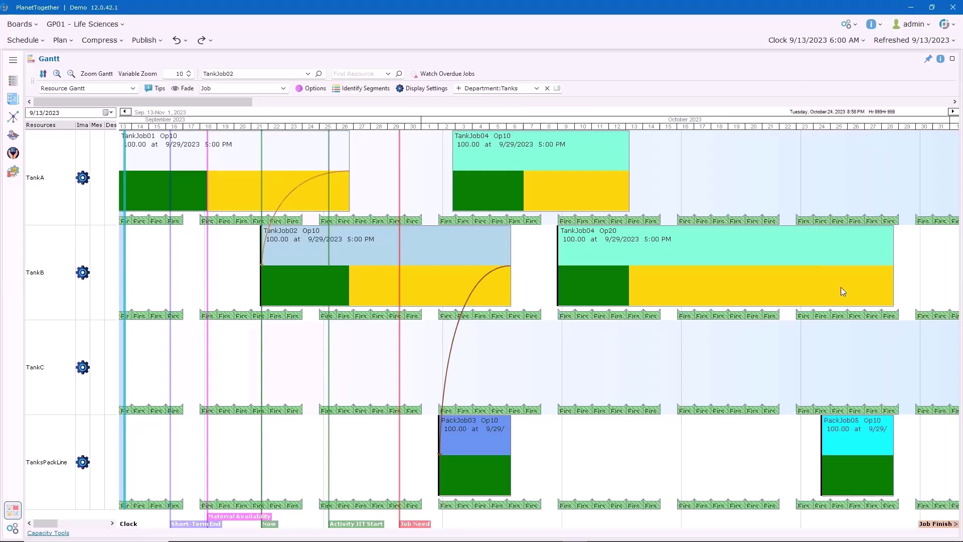
pyautogui.click(855, 440)
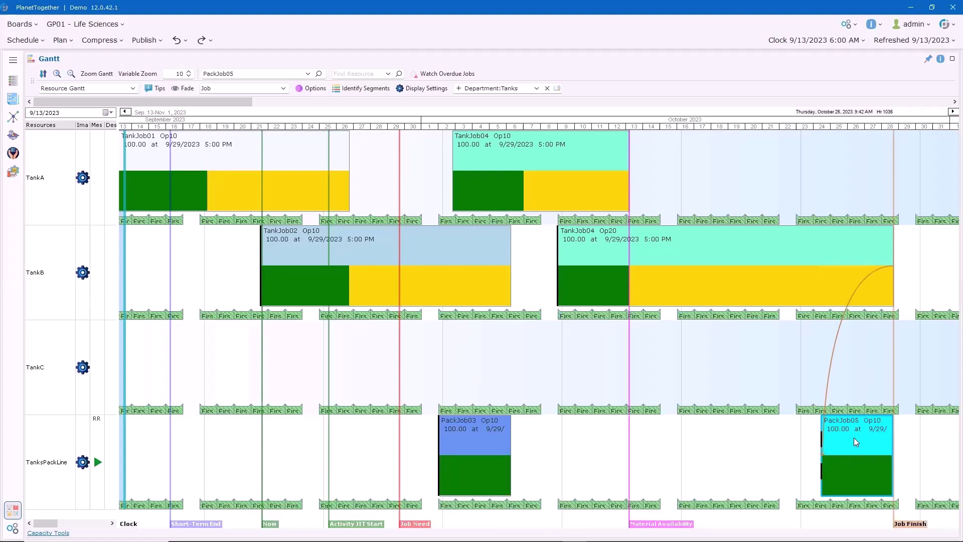
pyautogui.click(621, 254)
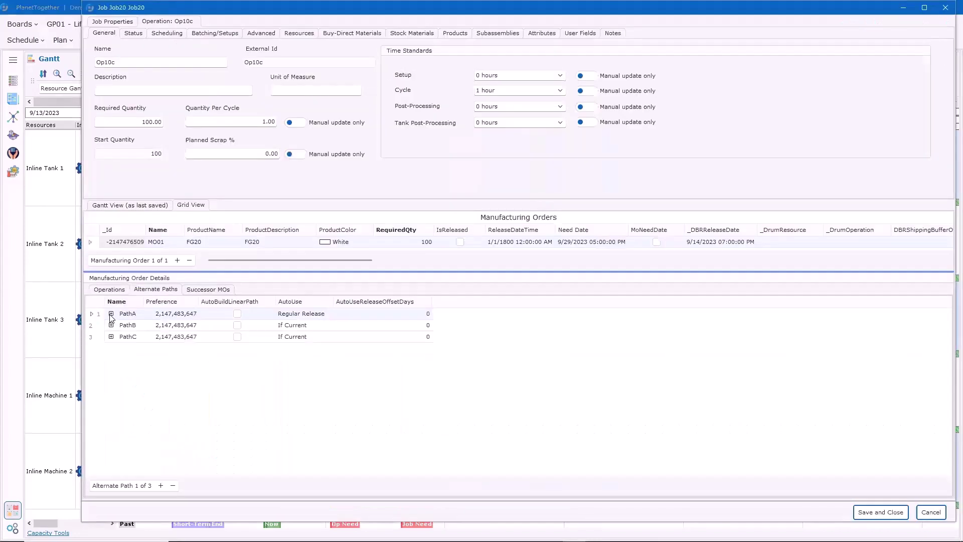
# - Review the operations in Job20's alternate paths PathA, PathB and PathC, and close the job without saving
pyautogui.click(111, 314)
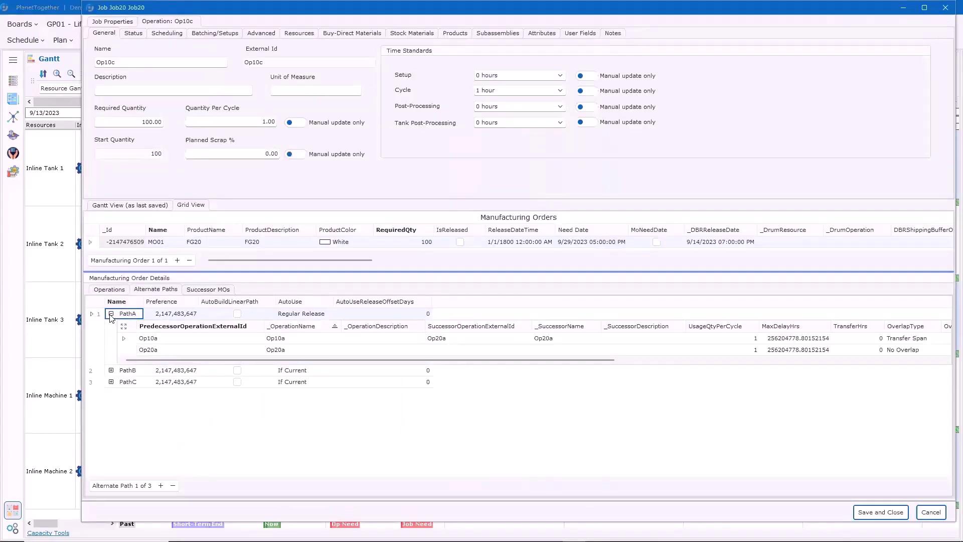
pyautogui.click(111, 314)
pyautogui.click(111, 326)
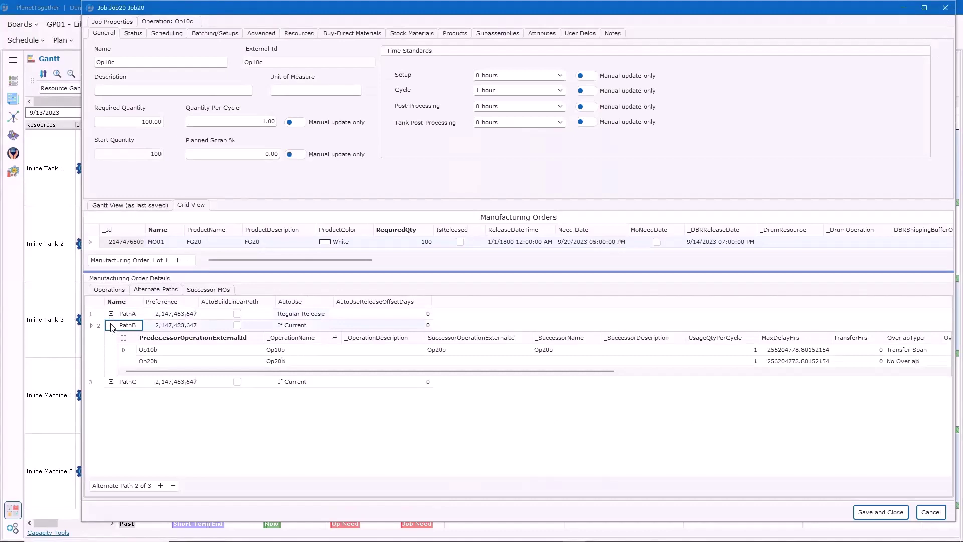
pyautogui.click(111, 325)
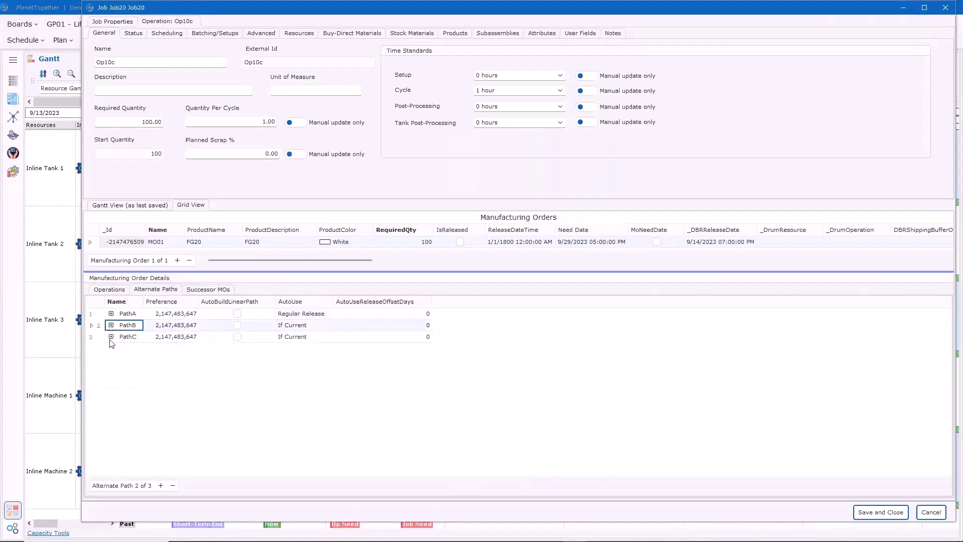
pyautogui.click(111, 337)
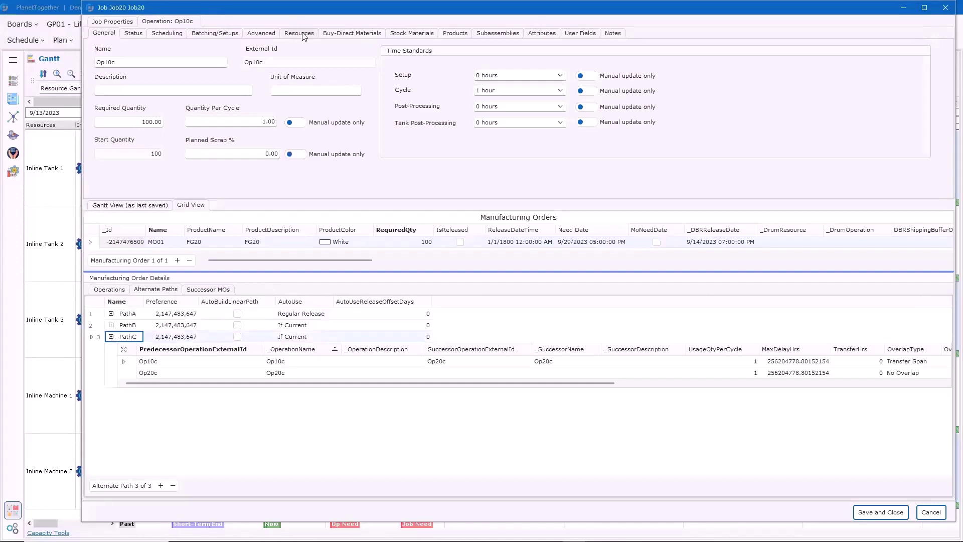
pyautogui.press('Escape')
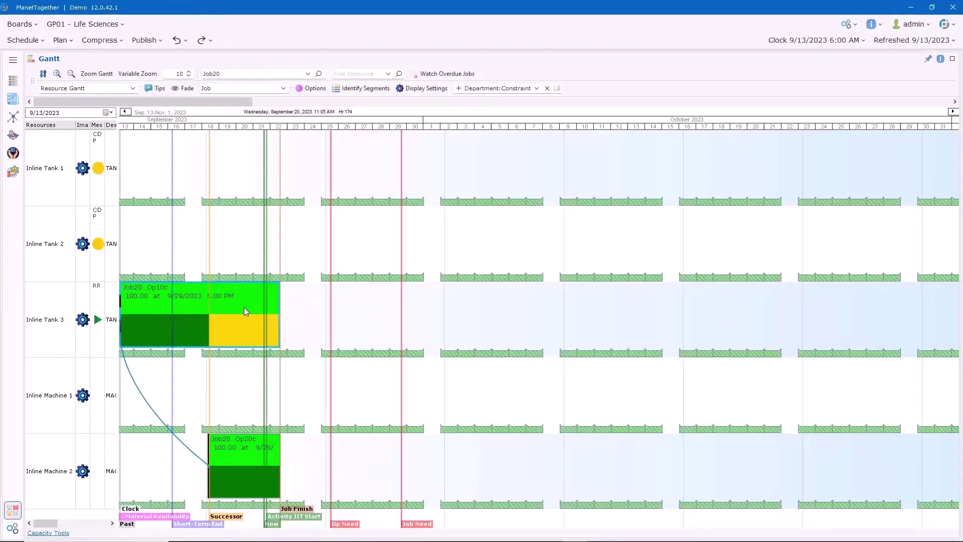
# - Inspect Job20's linked operations, reschedule its Inline Tank 3 operation onto Inline Tank 1, and check the linked machine operation
pyautogui.click(230, 461)
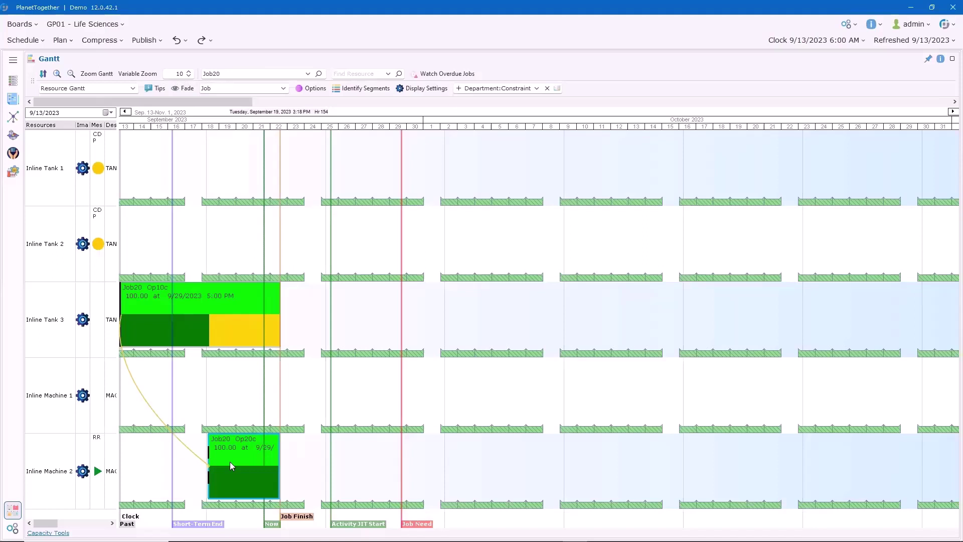
pyautogui.click(227, 302)
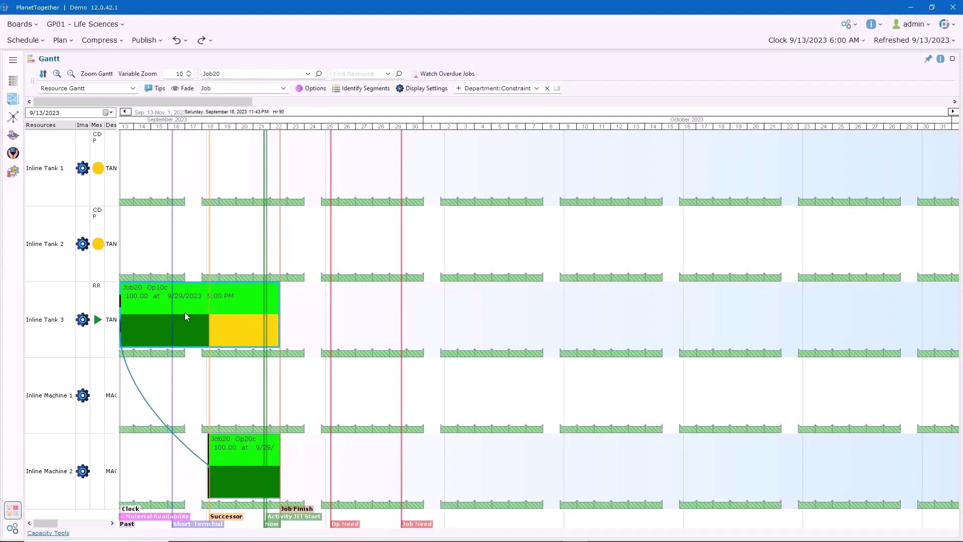
pyautogui.moveTo(187, 316); pyautogui.dragTo(212, 174)
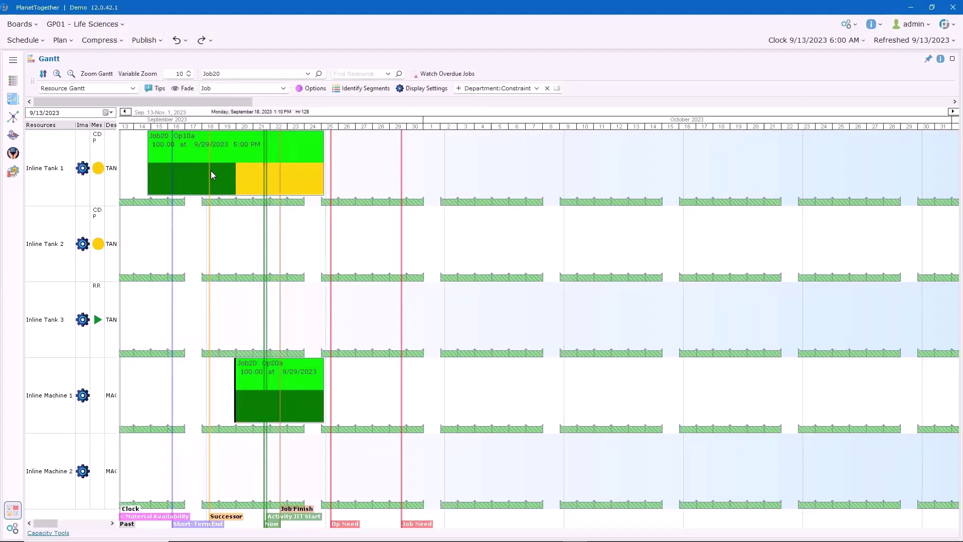
pyautogui.click(291, 392)
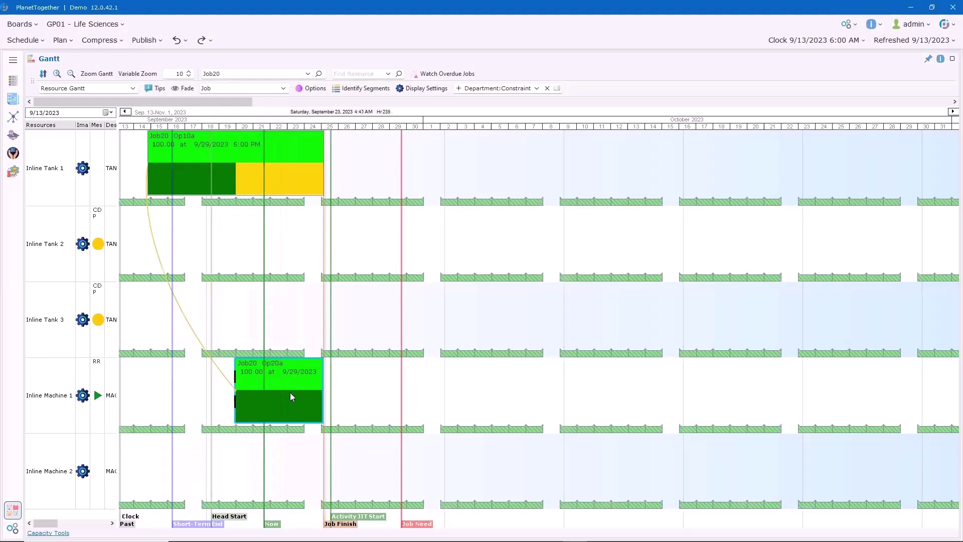
# - Reschedule Job20's tank operation onto Inline Tank 2, check its linked machine operation, and move the tank operation back to Inline Tank 3
pyautogui.moveTo(222, 158); pyautogui.dragTo(209, 233)
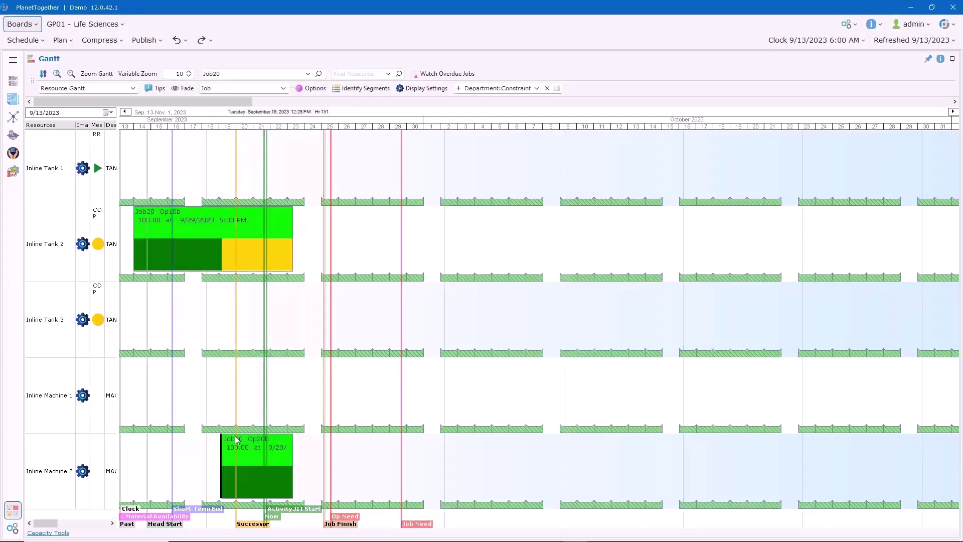
pyautogui.click(265, 473)
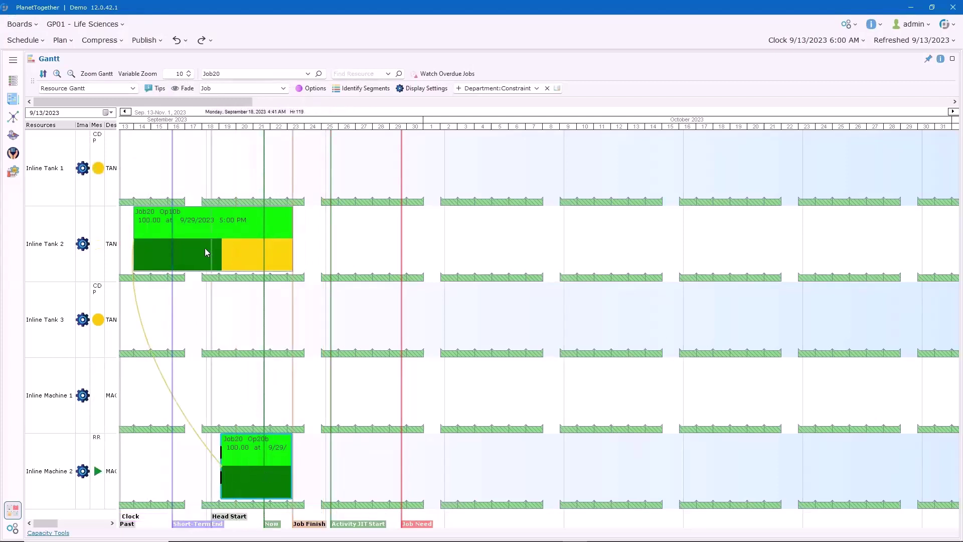
pyautogui.moveTo(206, 248); pyautogui.dragTo(196, 316)
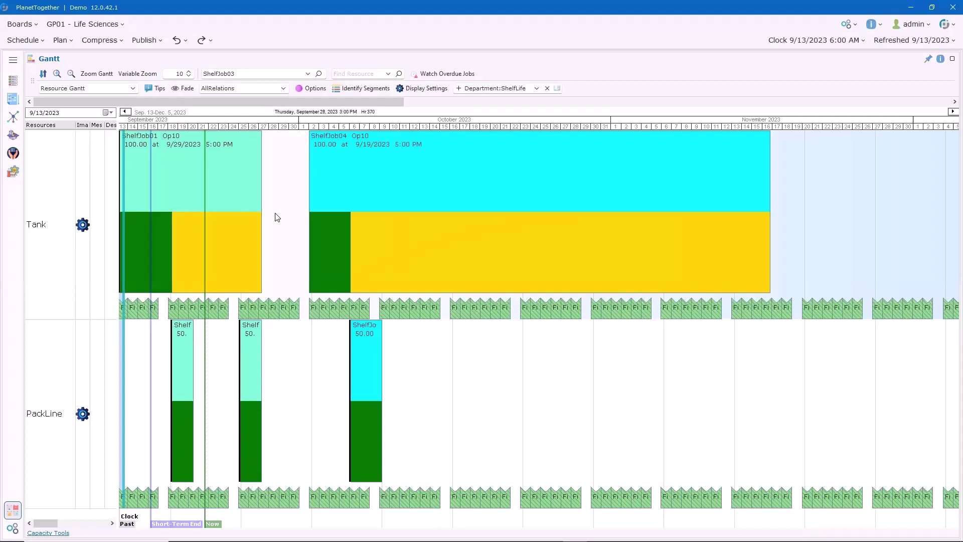
# - Examine how ShelfJob01 on the Tank feeds the two packing jobs on PackLine, and select ShelfJob04
pyautogui.click(206, 203)
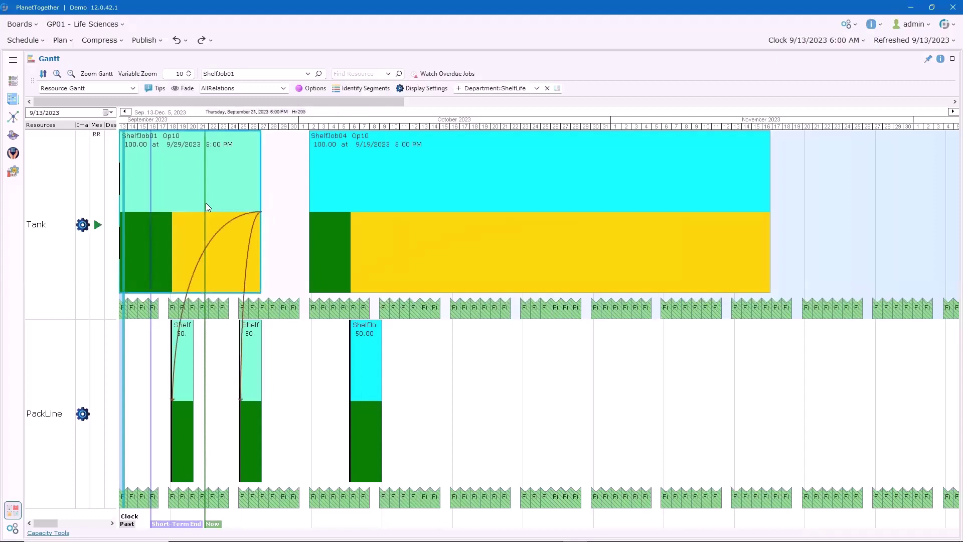
pyautogui.click(180, 387)
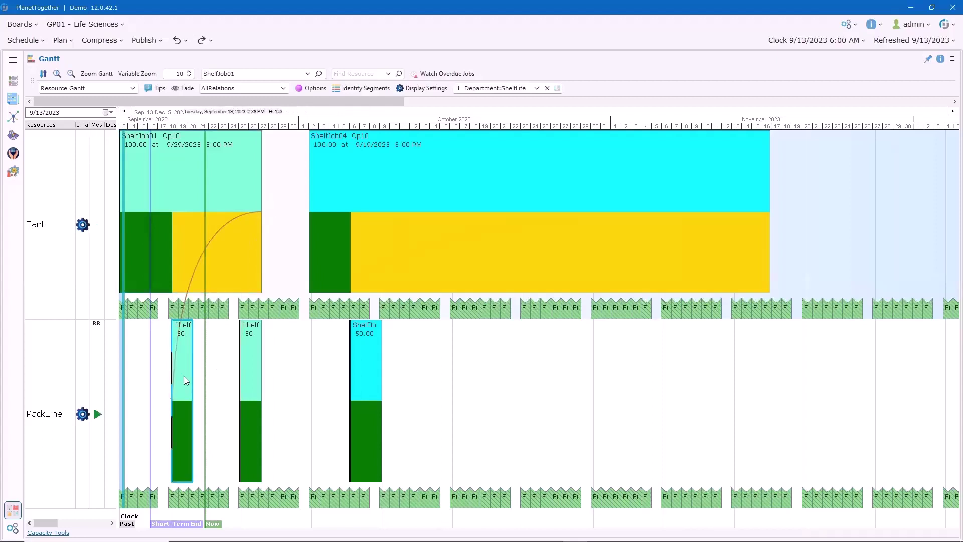
pyautogui.click(256, 373)
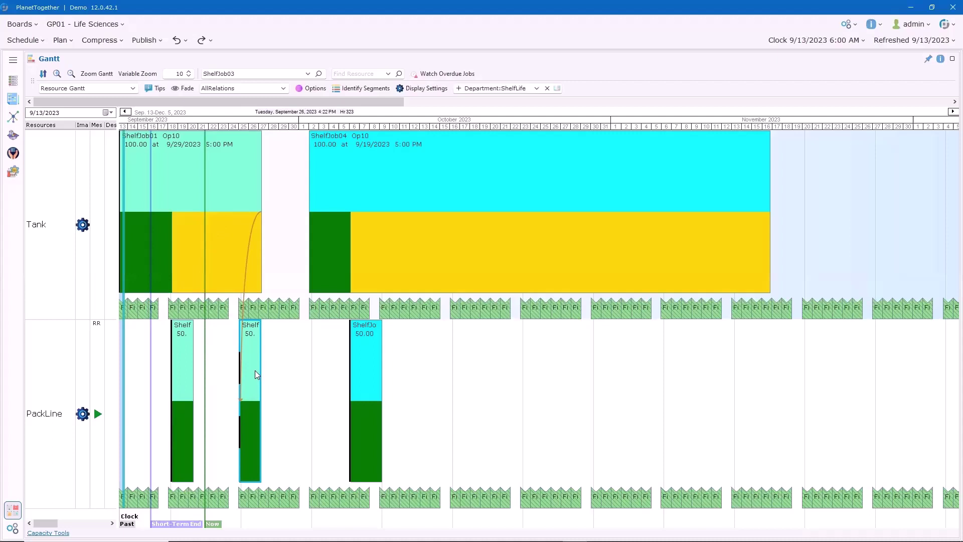
pyautogui.click(422, 231)
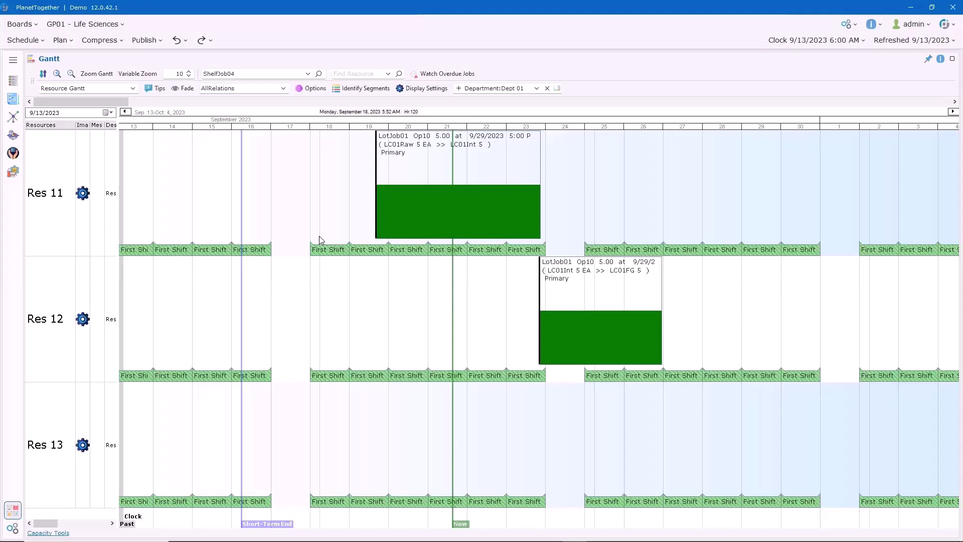
# - Open the Purchase Orders board and check the LC01Raw order's item, ordered quantity, lot code and available date
pyautogui.click(21, 24)
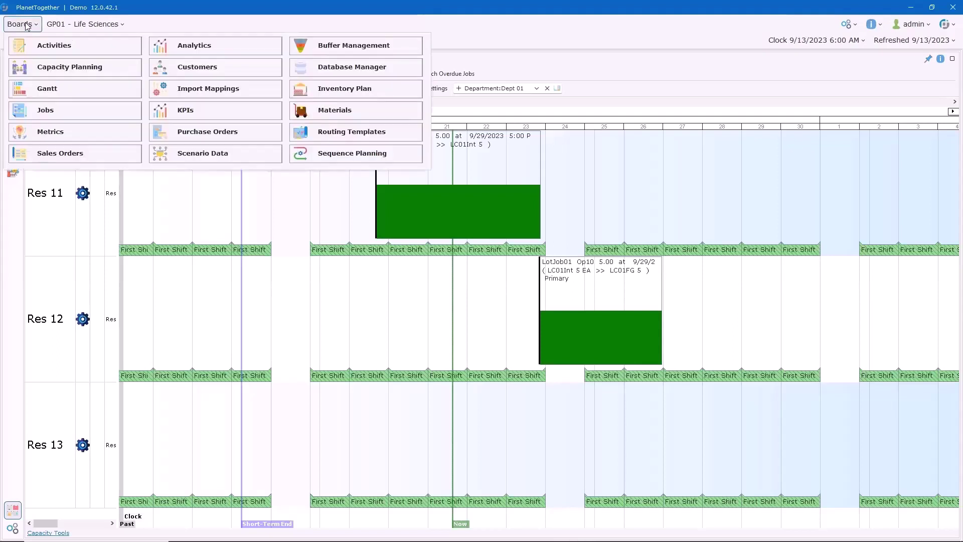
pyautogui.click(212, 132)
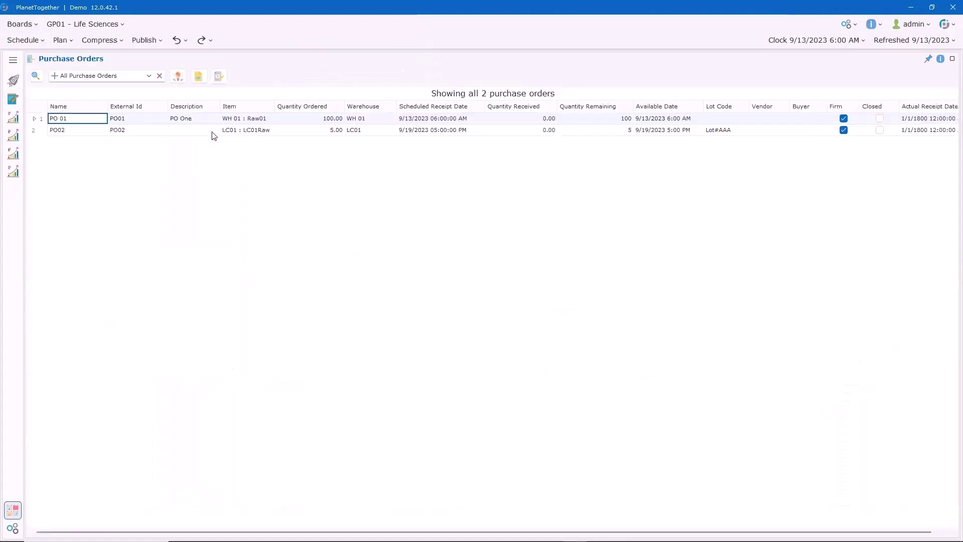
pyautogui.click(249, 133)
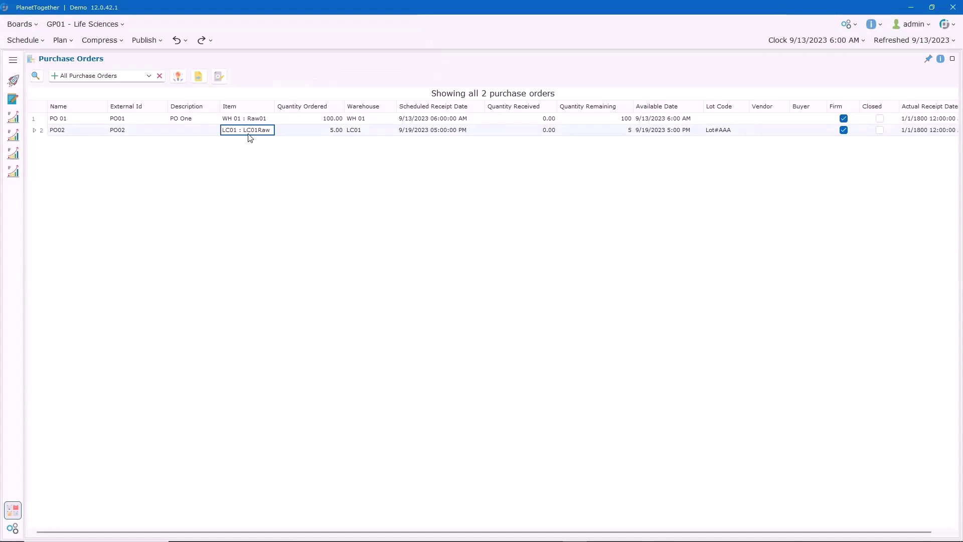
pyautogui.click(339, 131)
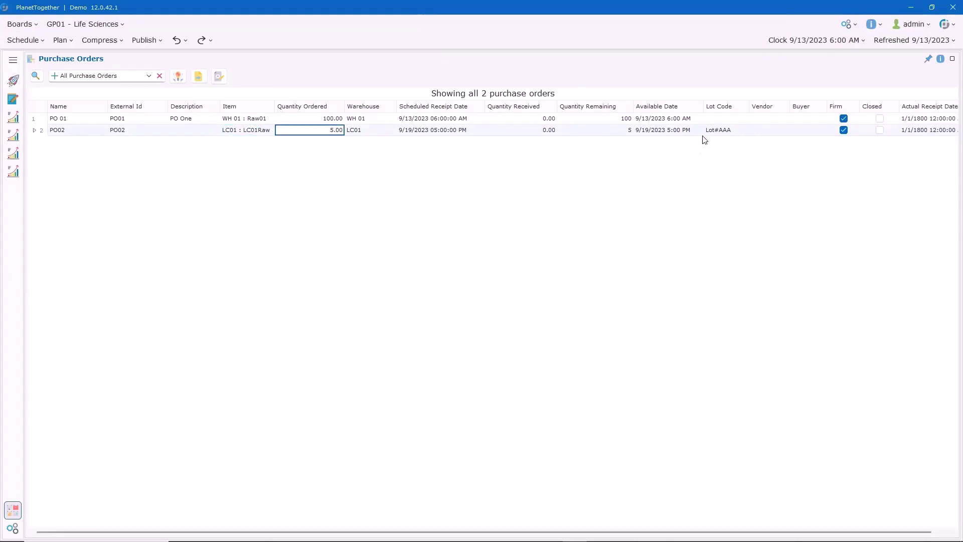
pyautogui.click(728, 134)
pyautogui.click(661, 131)
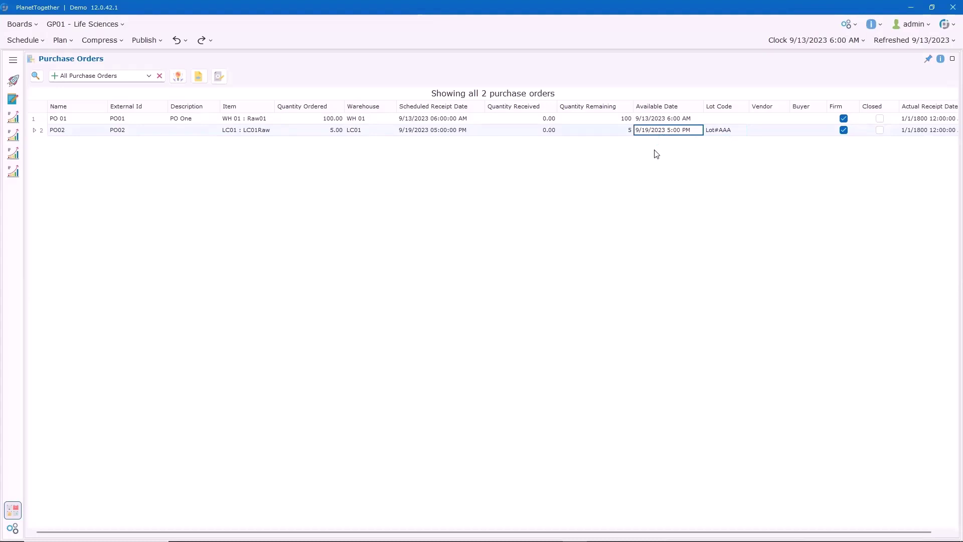
# - Return to the Gantt, open LotJob01's operation on Res 11, and check its allowed material lot codes and product lot code
pyautogui.click(20, 24)
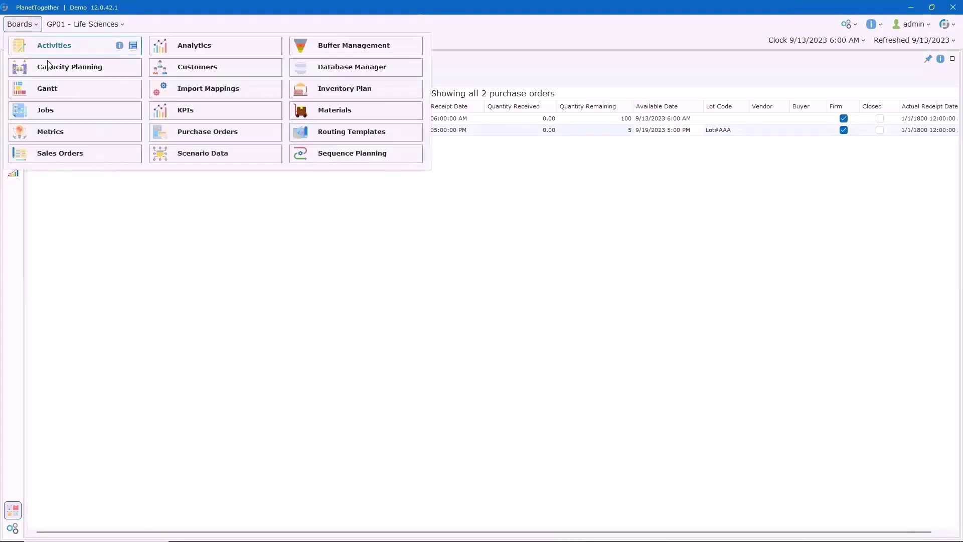
pyautogui.click(50, 89)
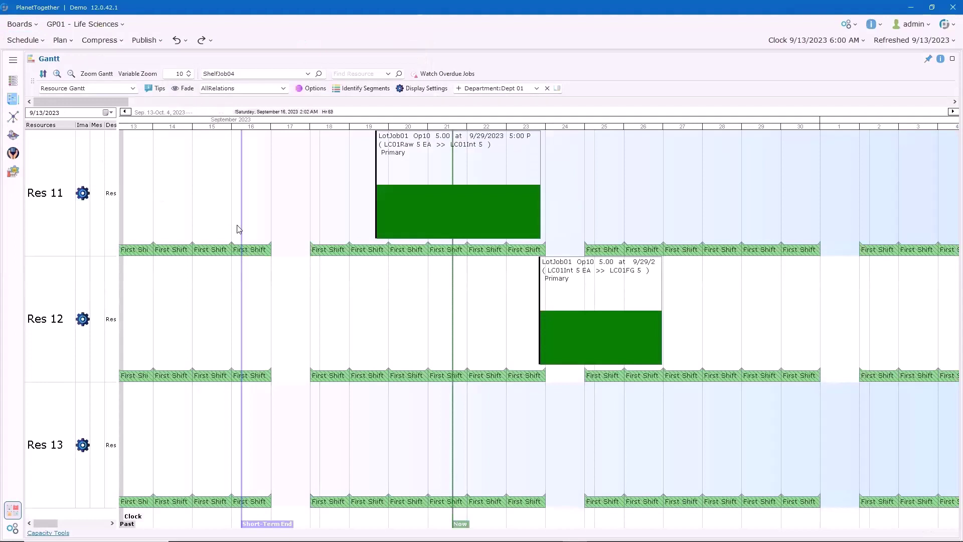
pyautogui.click(418, 202)
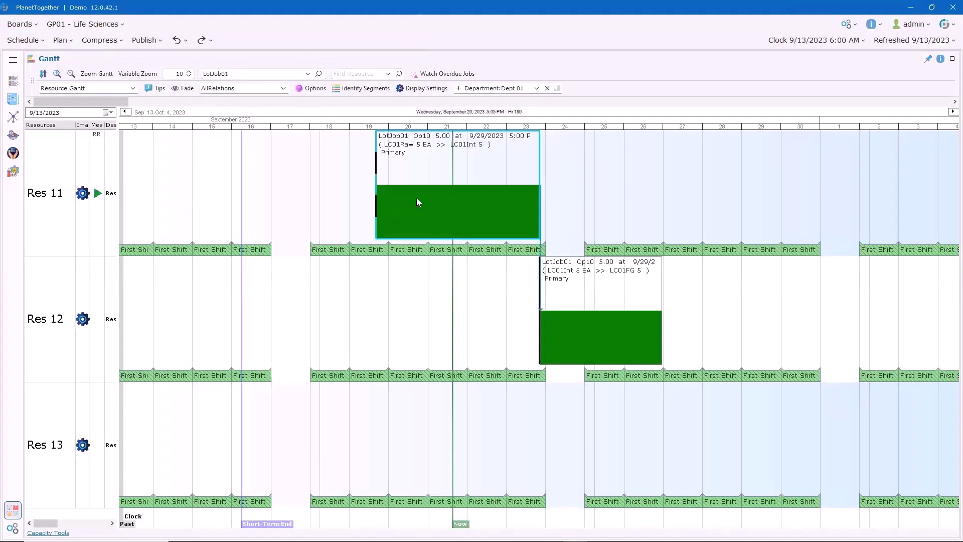
pyautogui.doubleClick(418, 202)
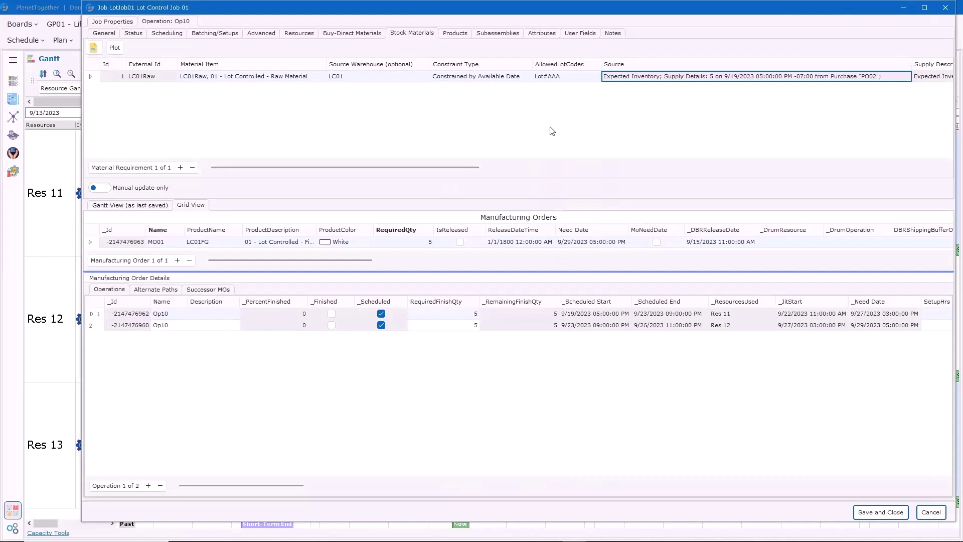
pyautogui.click(552, 76)
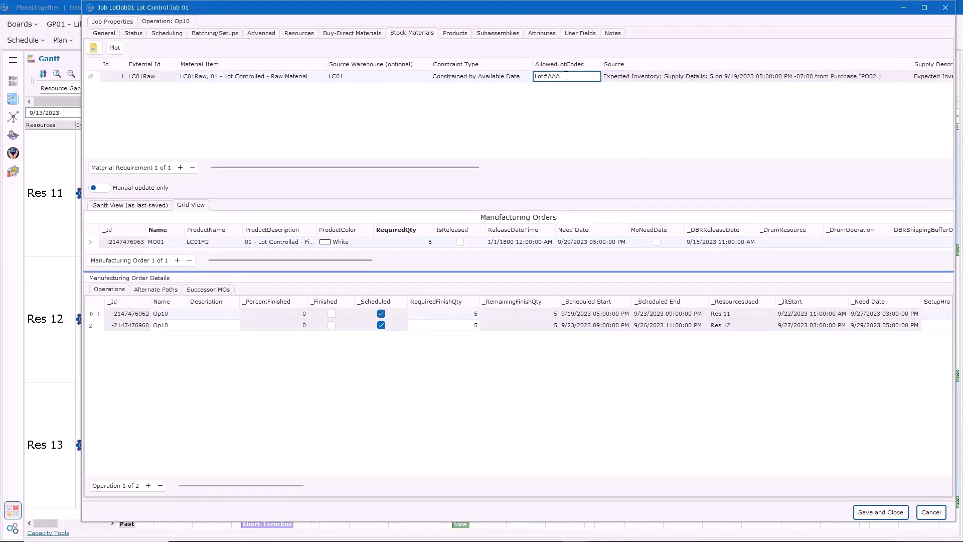
pyautogui.click(456, 34)
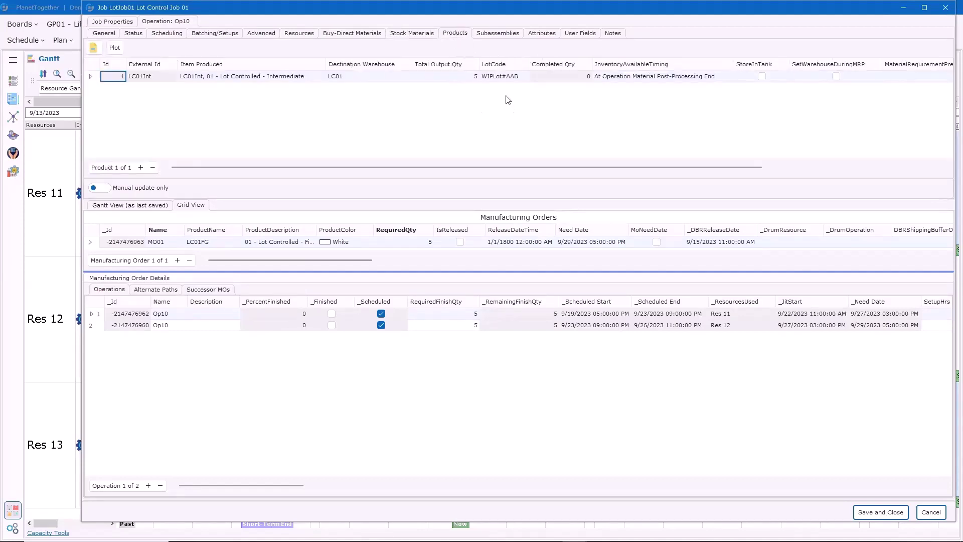
pyautogui.click(504, 76)
# - Check the allowed material lot codes and product lot code of LotJob01's second operation, on Res 12
pyautogui.click(99, 326)
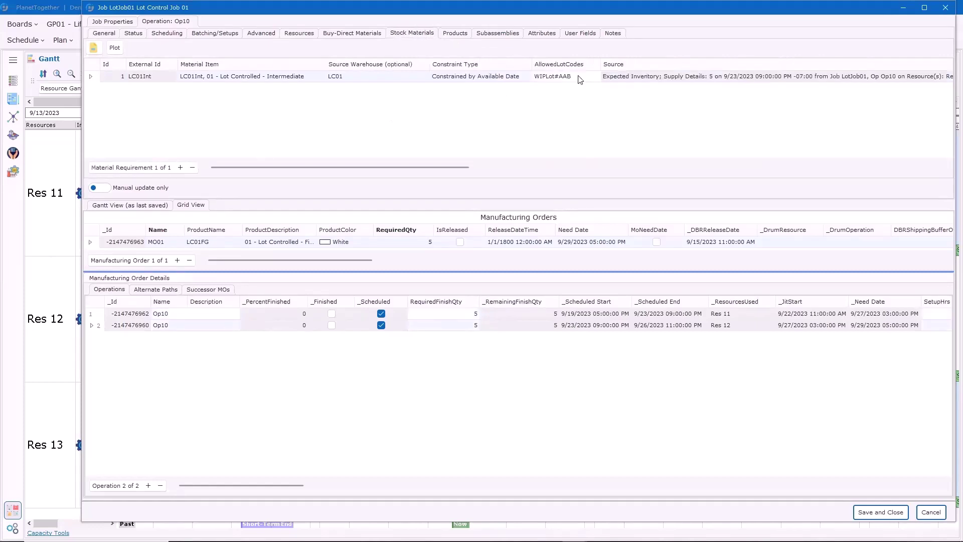
pyautogui.click(579, 76)
pyautogui.click(455, 34)
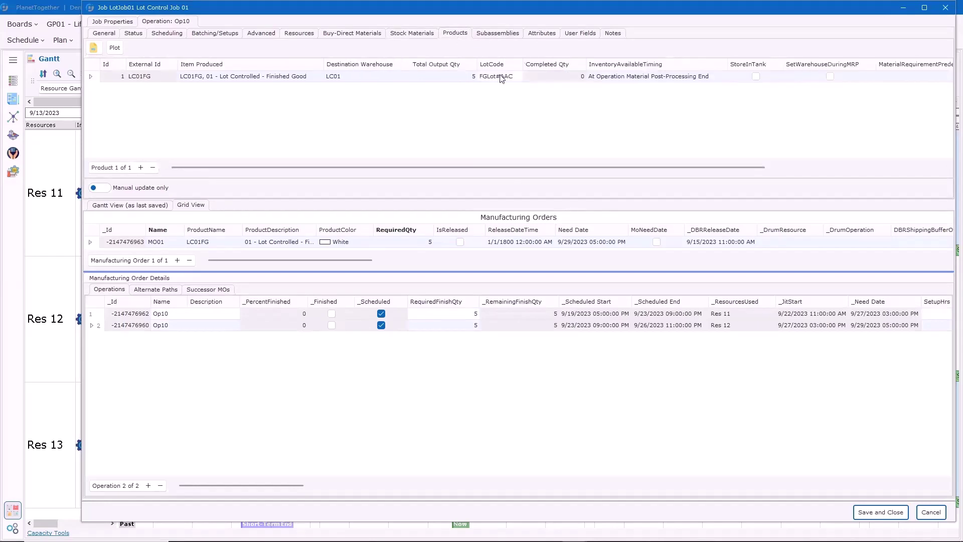
pyautogui.click(516, 77)
# - Open the Sales Orders board and check the allowed lot codes in the details of the LC01FG sales order
pyautogui.click(21, 24)
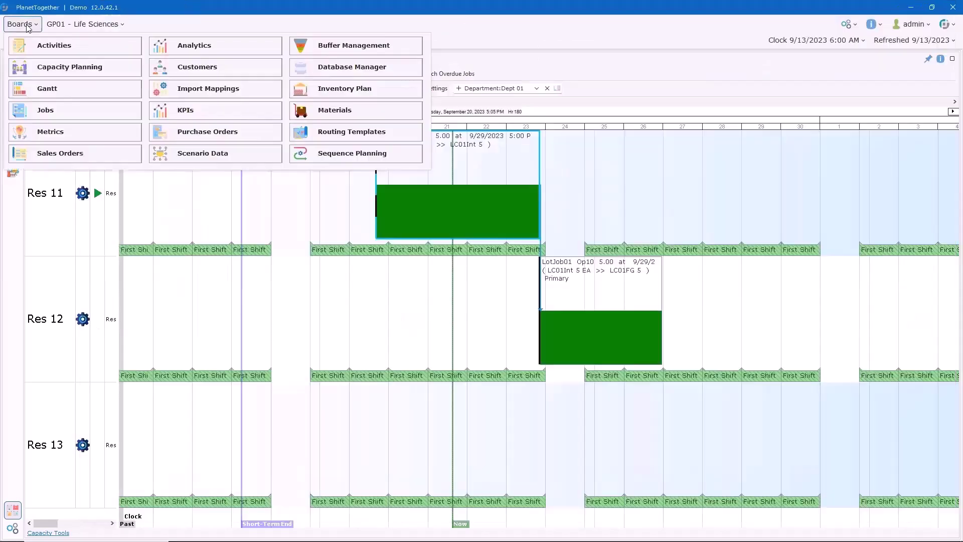
pyautogui.click(64, 154)
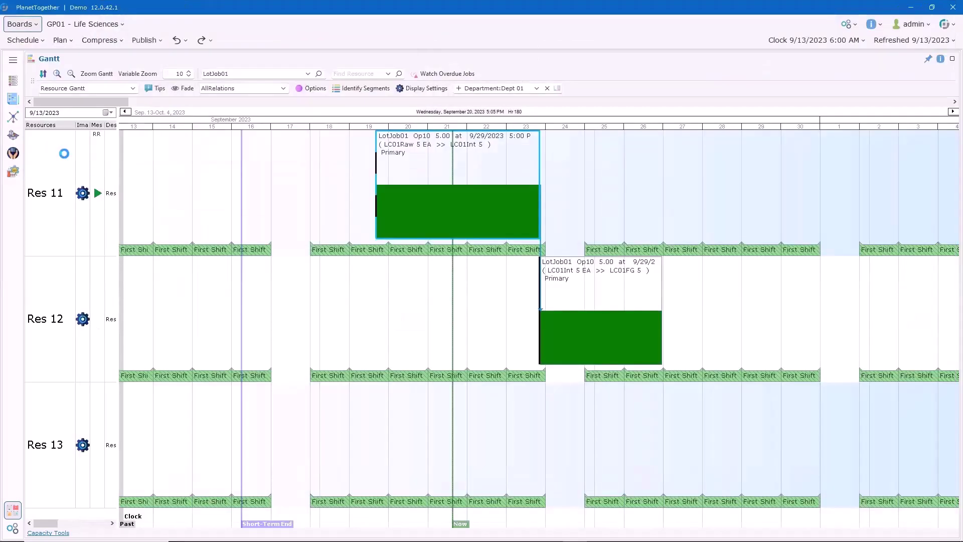
pyautogui.click(38, 143)
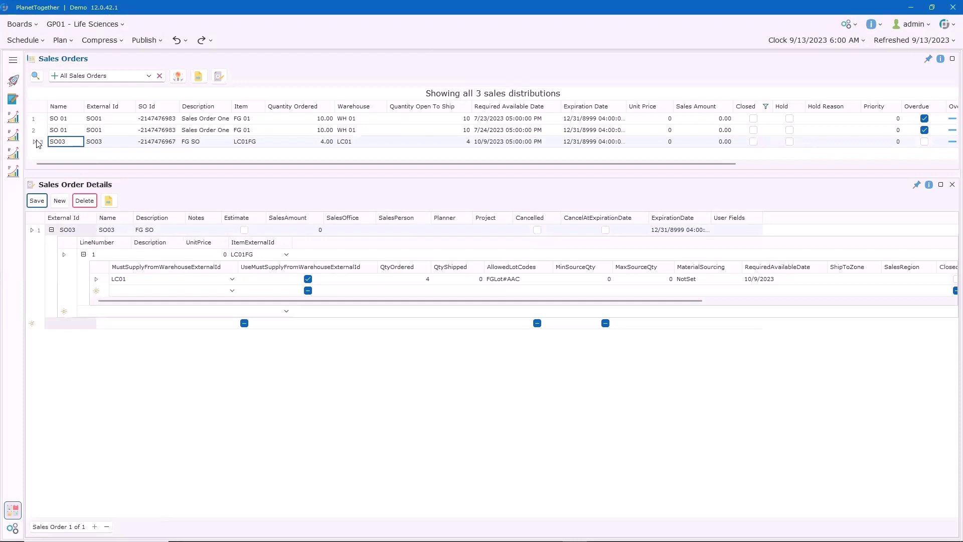
pyautogui.click(518, 279)
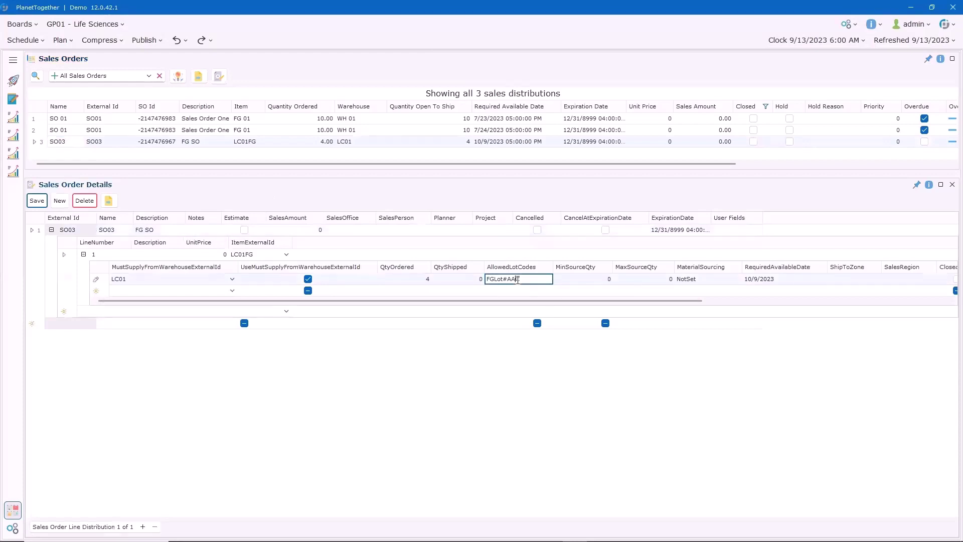